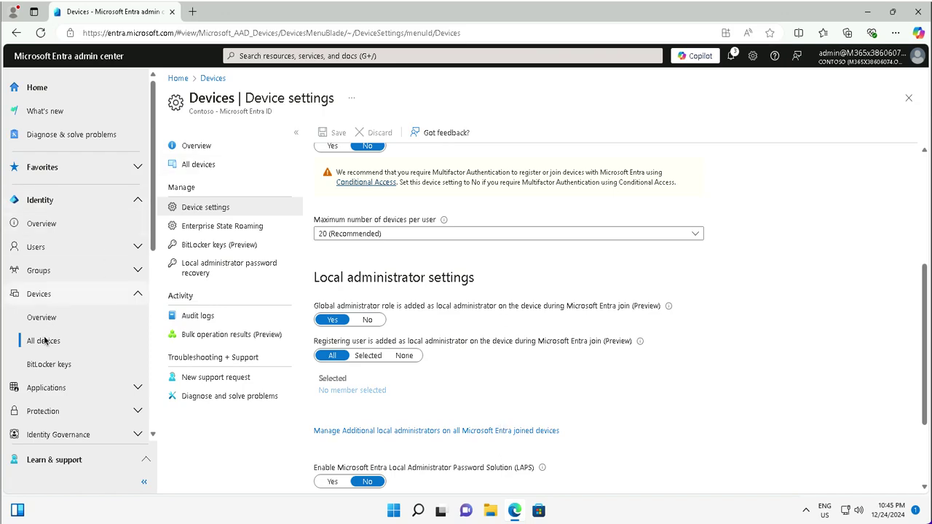
Review the All devices list, which shows only SEA-CL2, then go back to Device settings.
{"action": "left_click", "coordinate": [42, 340]}
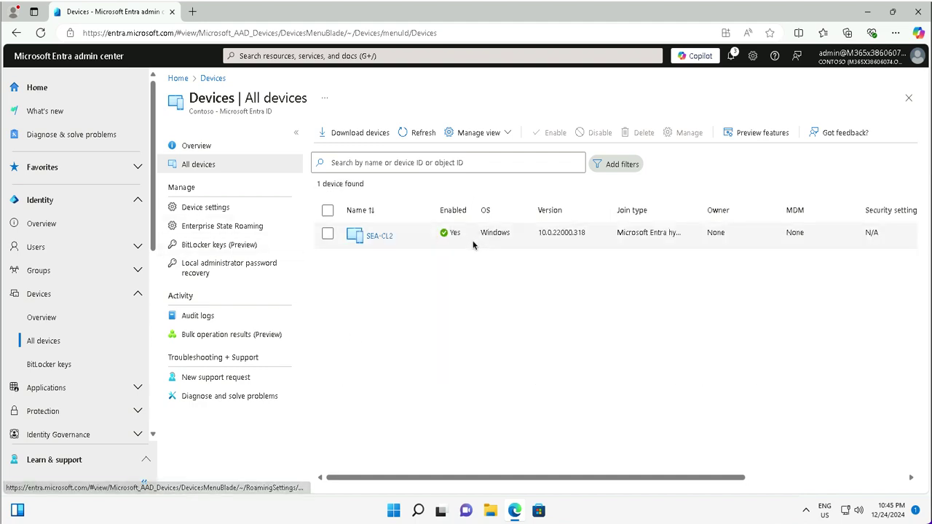
{"action": "left_click", "coordinate": [207, 207]}
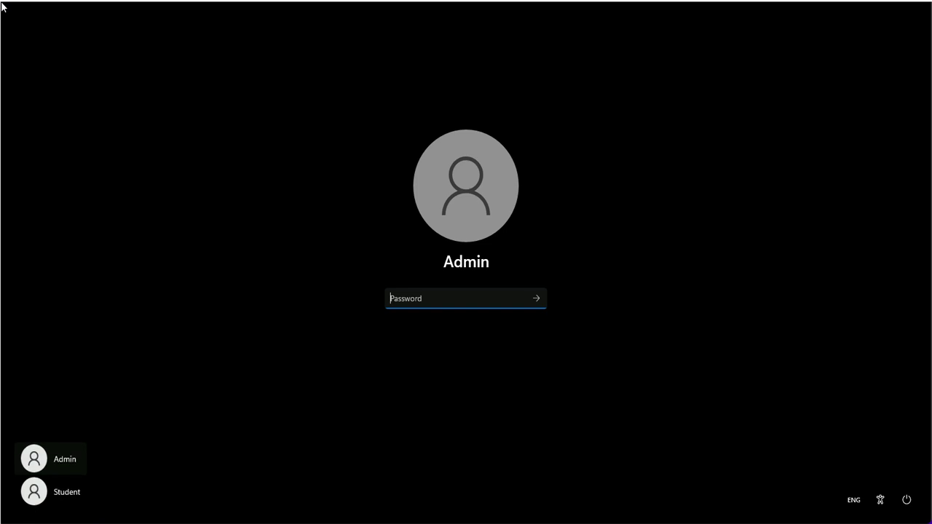
Sign in to the workstation with the local Admin password and open the Start menu.
{"action": "type", "text": "********"}
{"action": "key", "text": "Return"}
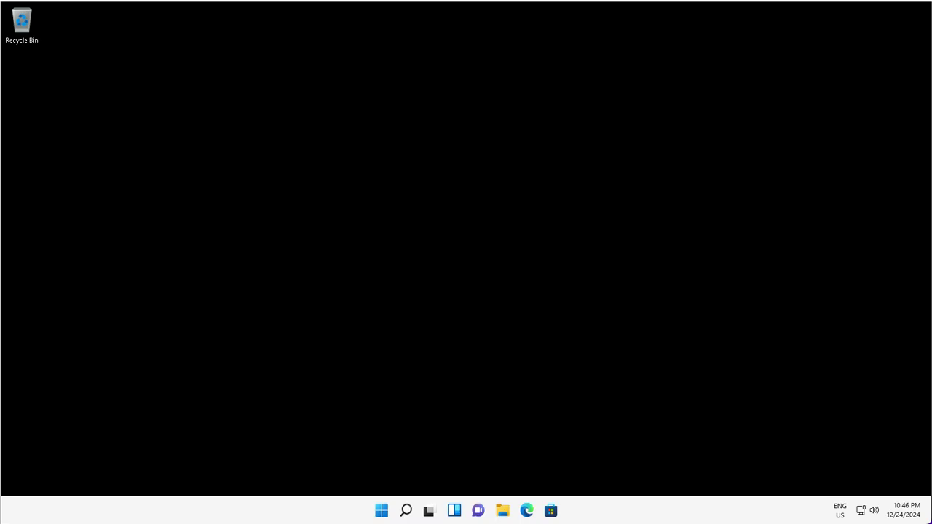
{"action": "left_click", "coordinate": [382, 510]}
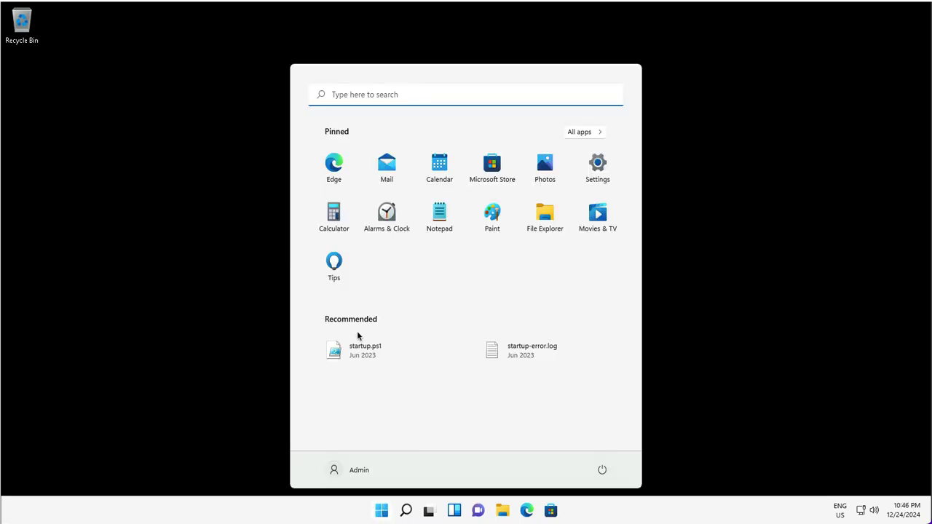
Go to Settings > Accounts > Access work or school and start connecting a work account.
{"action": "left_click", "coordinate": [597, 165]}
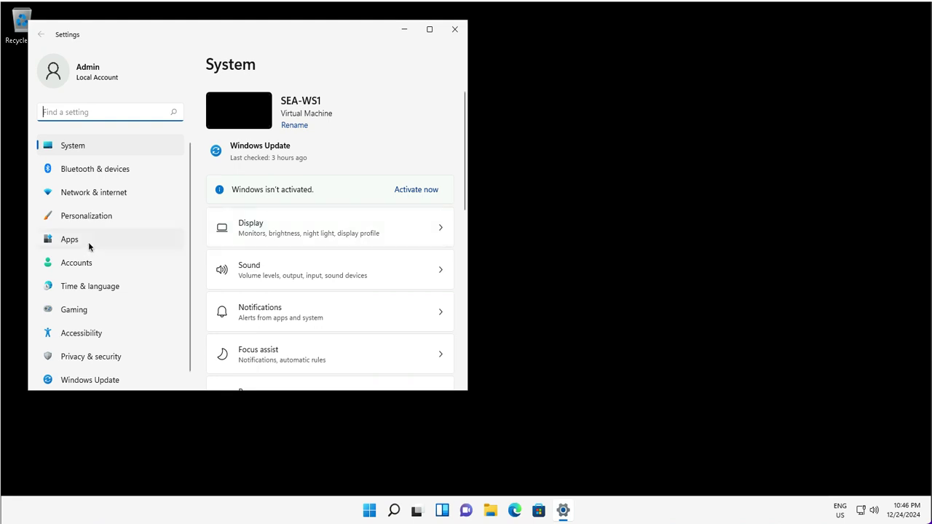
{"action": "left_click", "coordinate": [84, 266]}
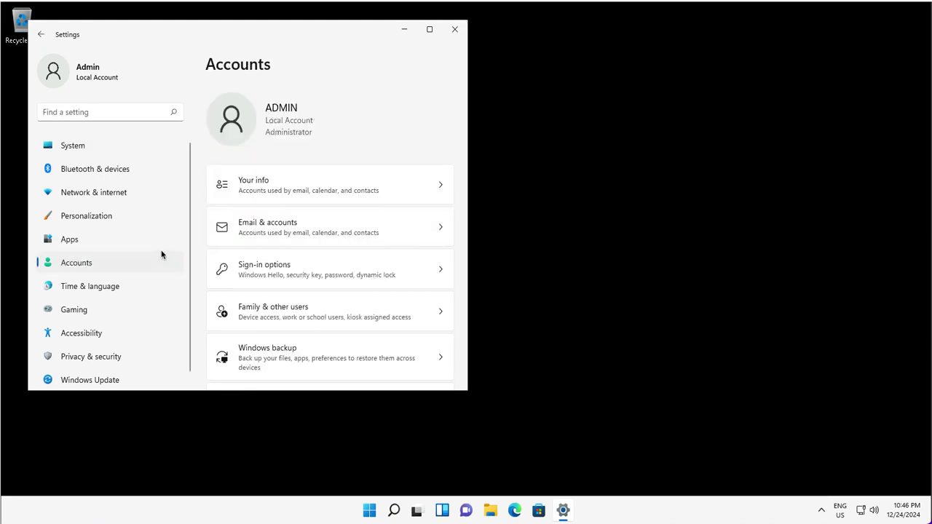
{"action": "scroll", "coordinate": [302, 275], "scroll_direction": "down", "scroll_amount": 1}
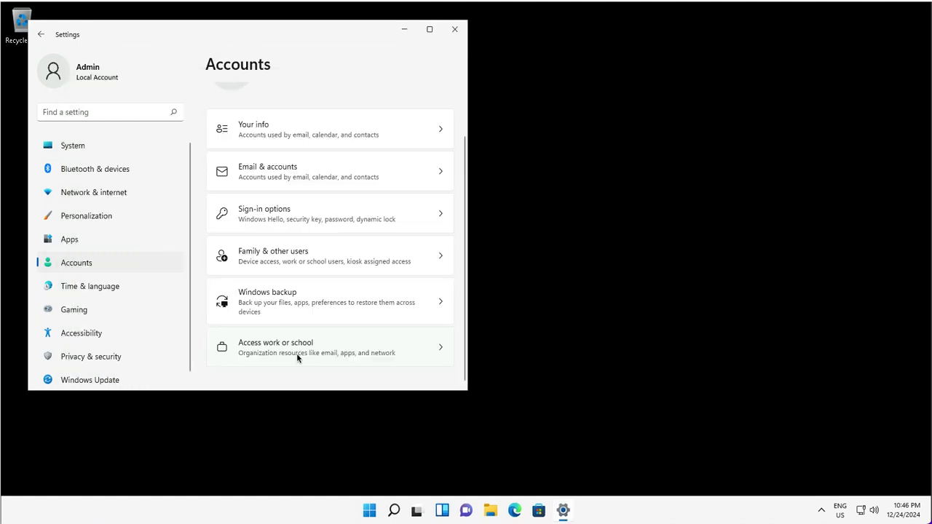
{"action": "left_click", "coordinate": [297, 353]}
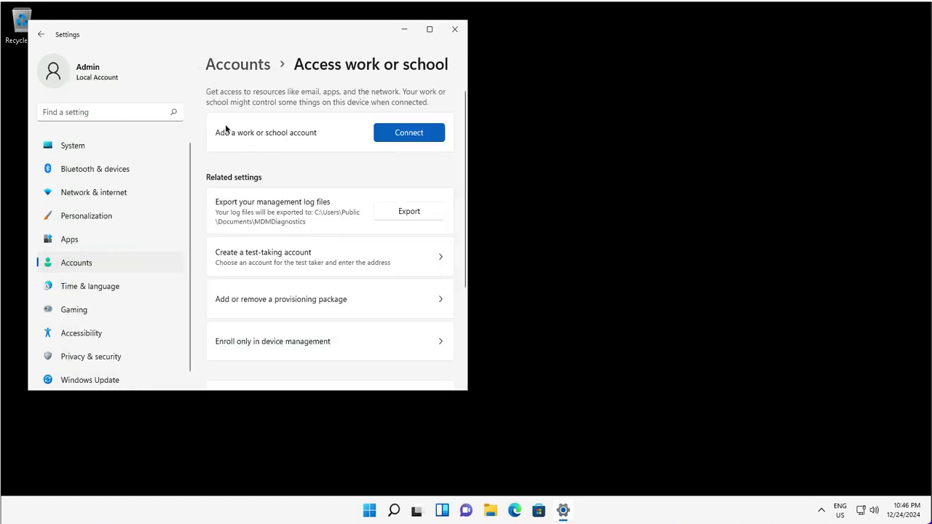
{"action": "left_click", "coordinate": [400, 137]}
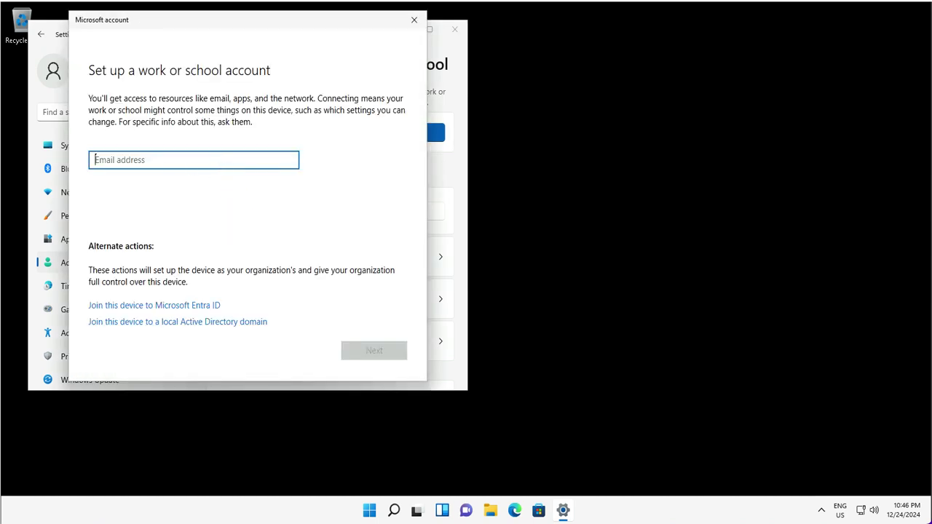
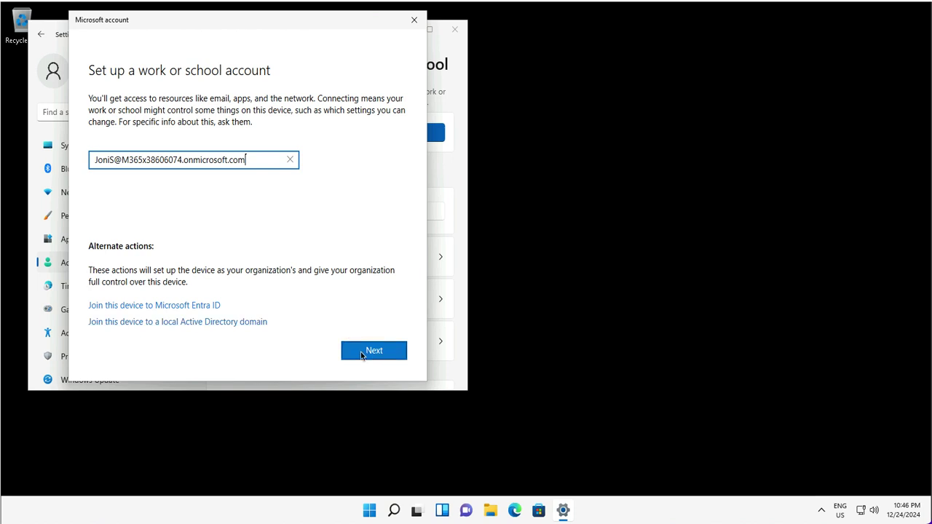
Sign in with the organisation's work email address and account password to register the device.
{"action": "key", "text": "Return"}
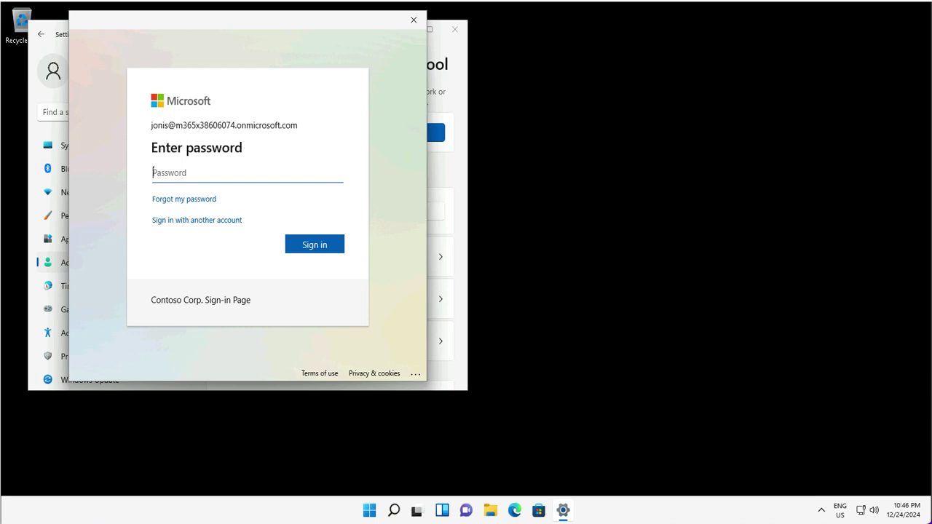
{"action": "type", "text": "******************************"}
{"action": "left_click", "coordinate": [306, 247]}
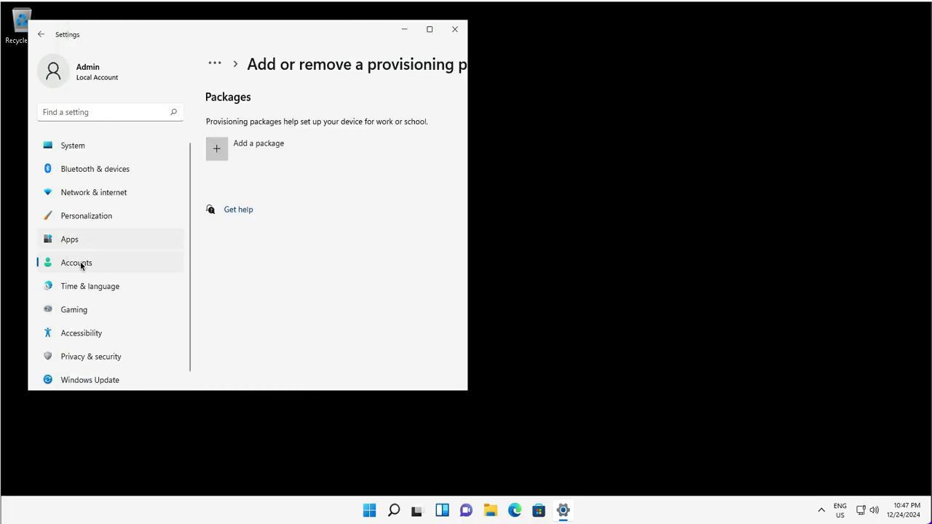
Confirm the work account is listed as connected under Access work or school, then start a Start-menu search.
{"action": "left_click", "coordinate": [170, 267]}
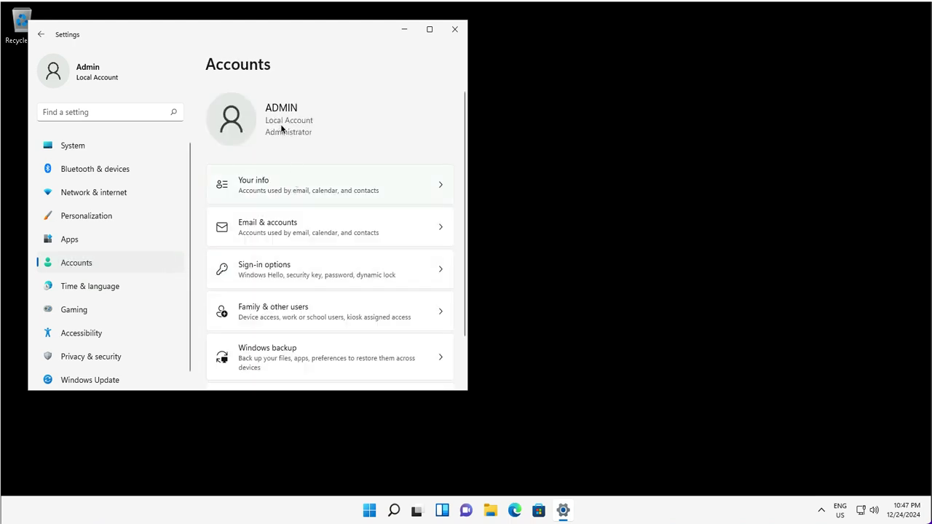
{"action": "scroll", "coordinate": [280, 324], "scroll_direction": "down", "scroll_amount": 1}
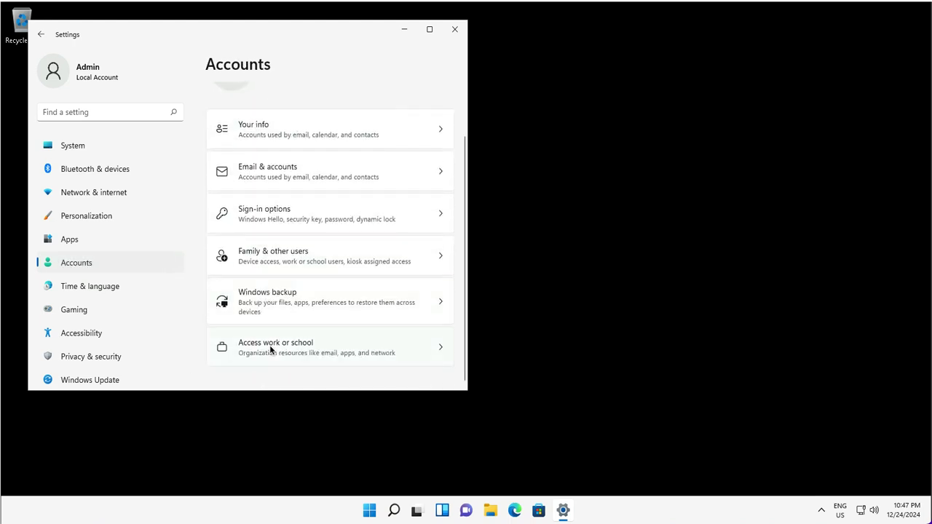
{"action": "left_click", "coordinate": [354, 354]}
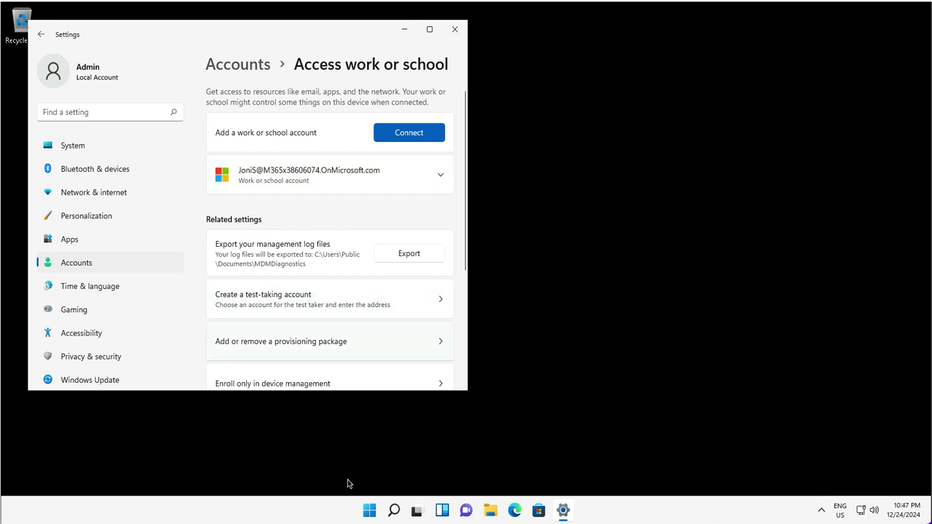
{"action": "left_click", "coordinate": [370, 512]}
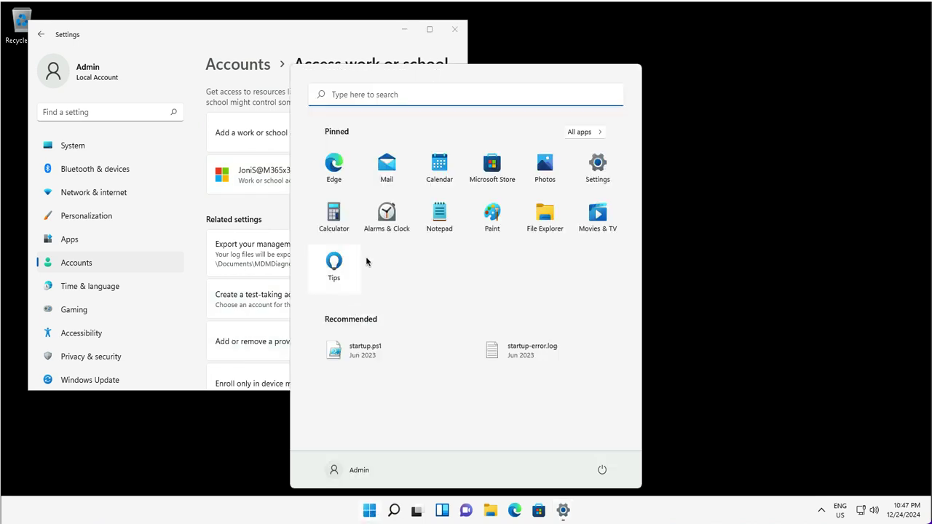
{"action": "left_click", "coordinate": [347, 96]}
Search 'powers' and launch Windows PowerShell as administrator, approving the elevation prompt.
{"action": "type", "text": "powers"}
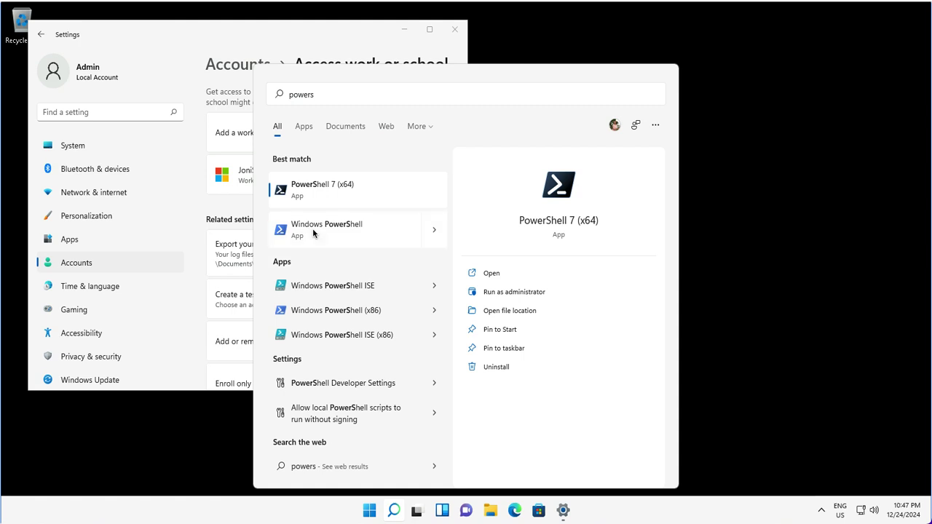
{"action": "right_click", "coordinate": [313, 227]}
{"action": "left_click", "coordinate": [400, 253]}
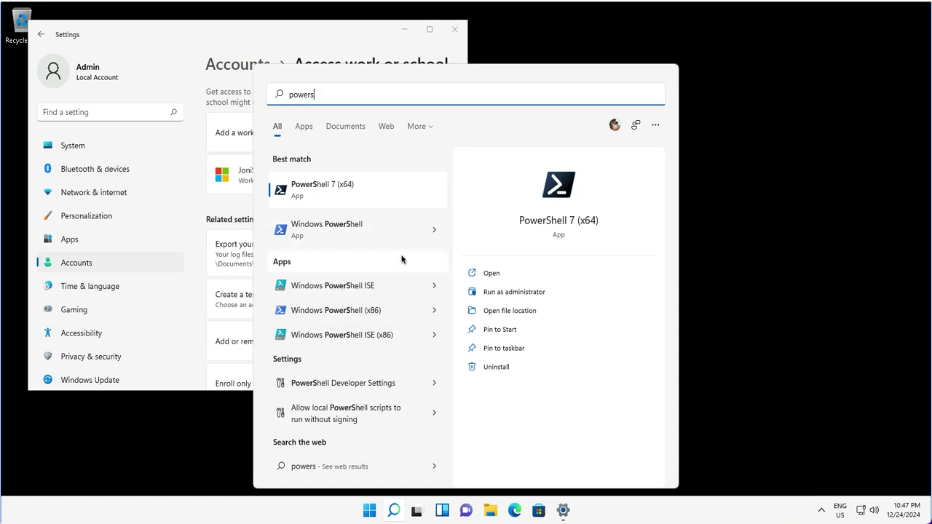
{"action": "left_click", "coordinate": [419, 345]}
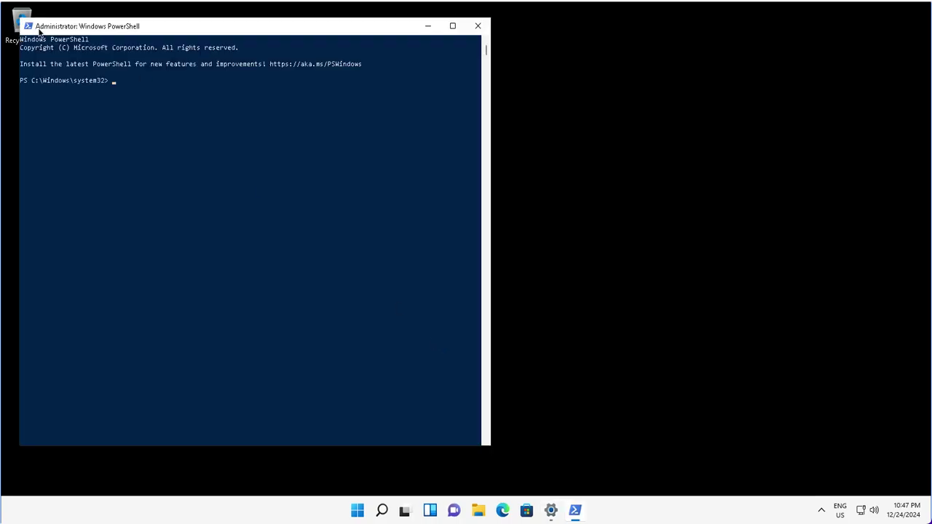
Change the console font to Consolas size 20 in the window's Properties.
{"action": "left_click", "coordinate": [29, 26]}
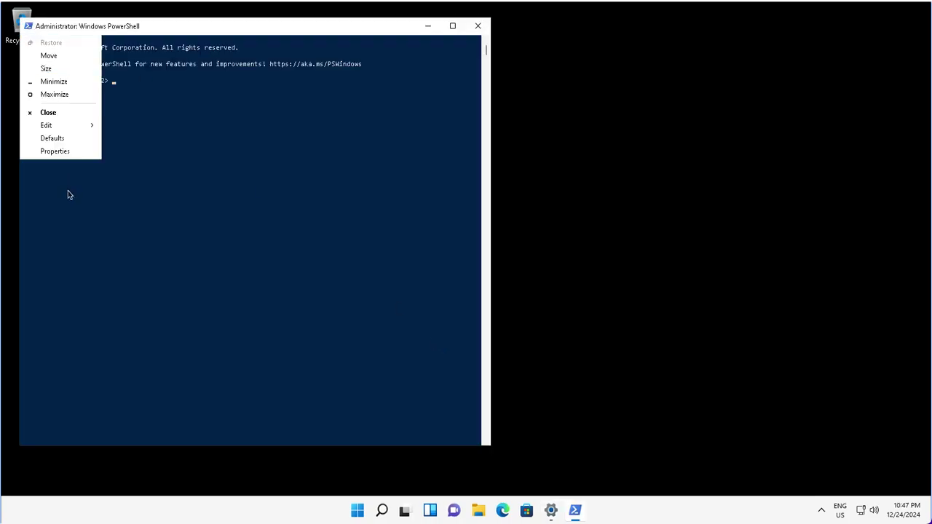
{"action": "left_click", "coordinate": [51, 151]}
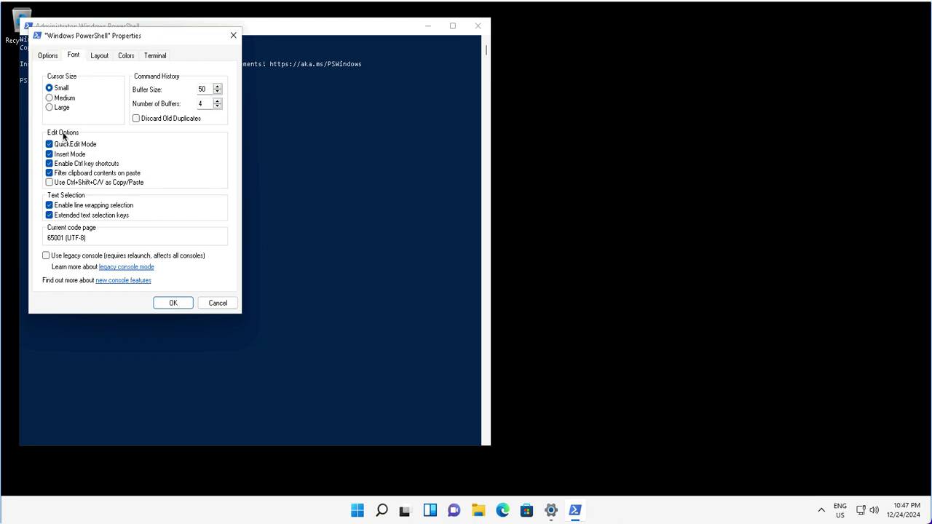
{"action": "left_click", "coordinate": [73, 56]}
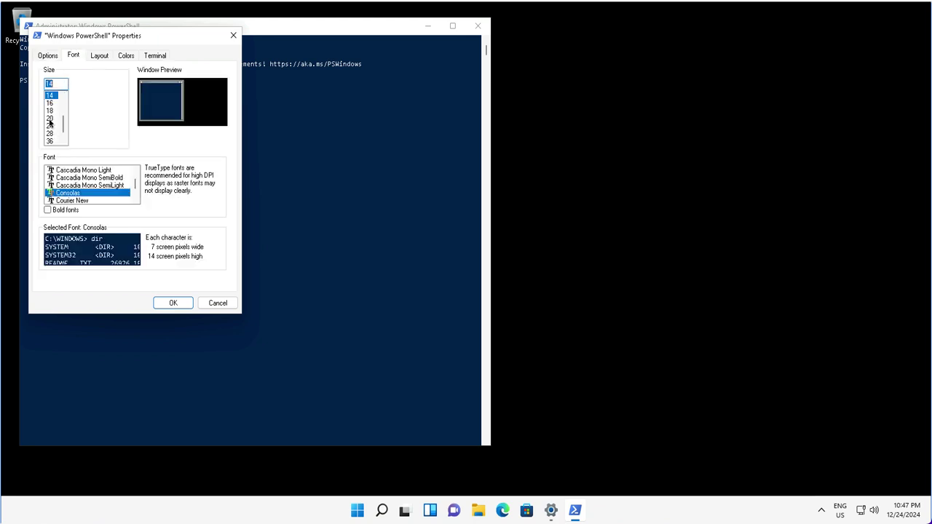
{"action": "left_click", "coordinate": [49, 118]}
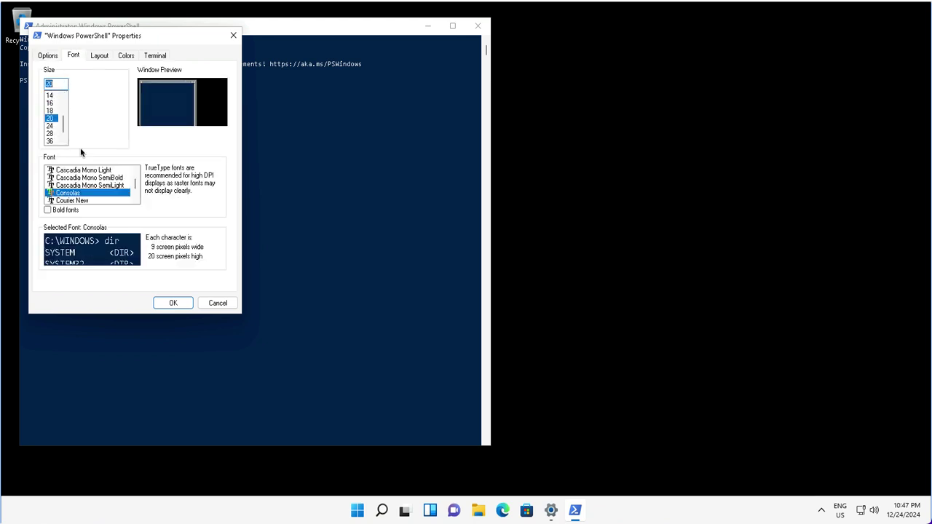
{"action": "left_click", "coordinate": [187, 300]}
{"action": "left_click", "coordinate": [151, 136]}
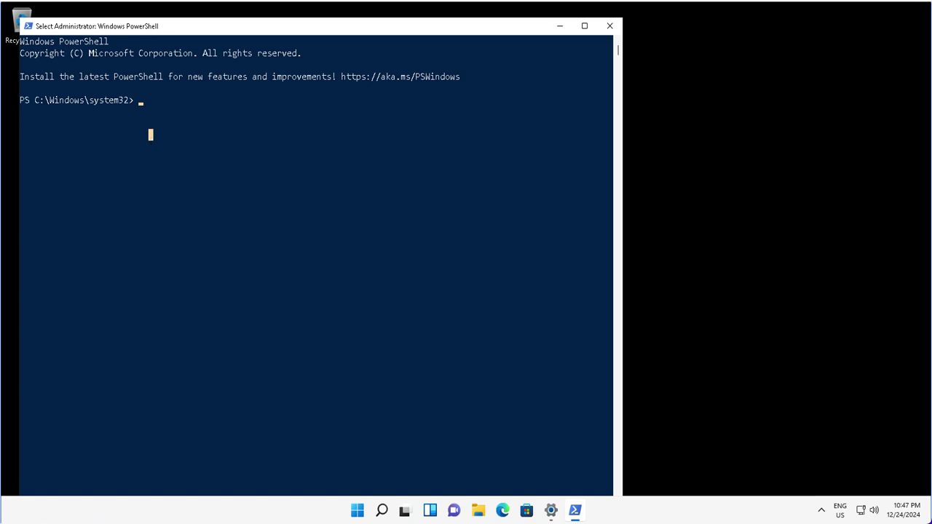
Run dsregcmd /status and scroll the Device State, User State and Work Account 1 output.
{"action": "key", "text": "Escape"}
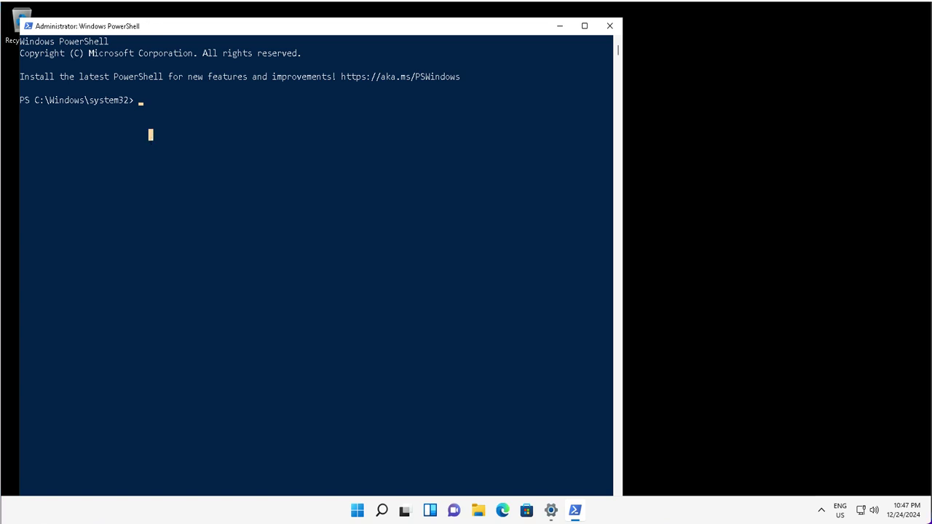
{"action": "type", "text": "dsregcmd /status"}
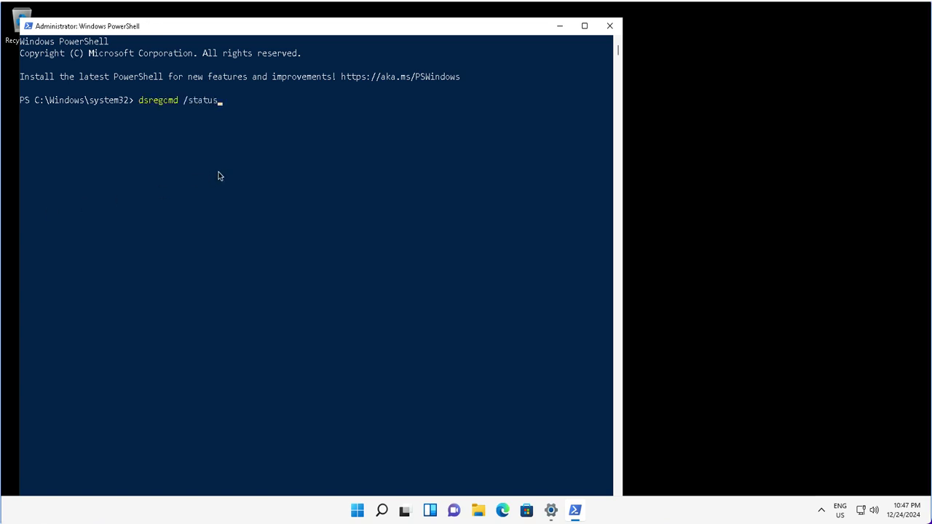
{"action": "left_click", "coordinate": [219, 173]}
{"action": "key", "text": "Escape"}
{"action": "key", "text": "Return"}
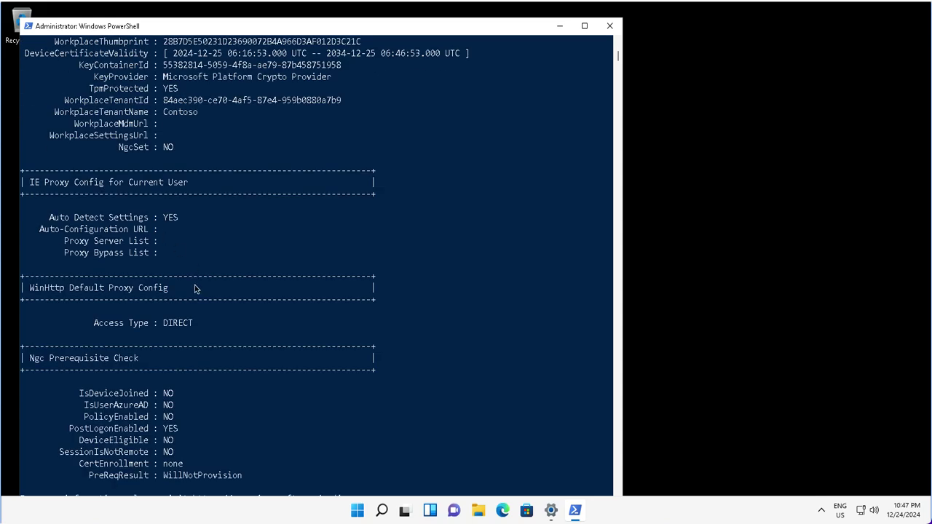
{"action": "scroll", "coordinate": [195, 284], "scroll_direction": "up", "scroll_amount": 13}
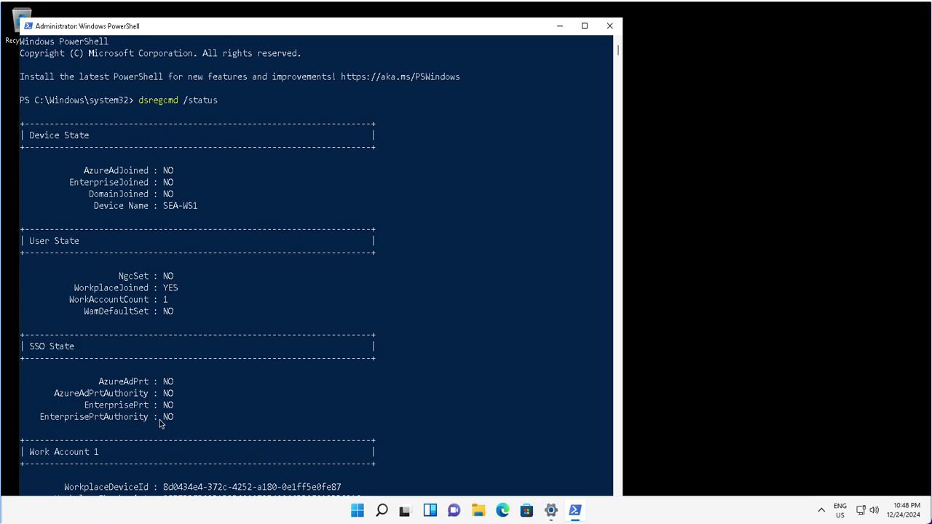
{"action": "scroll", "coordinate": [159, 420], "scroll_direction": "down", "scroll_amount": 2}
{"action": "scroll", "coordinate": [159, 420], "scroll_direction": "down", "scroll_amount": 4}
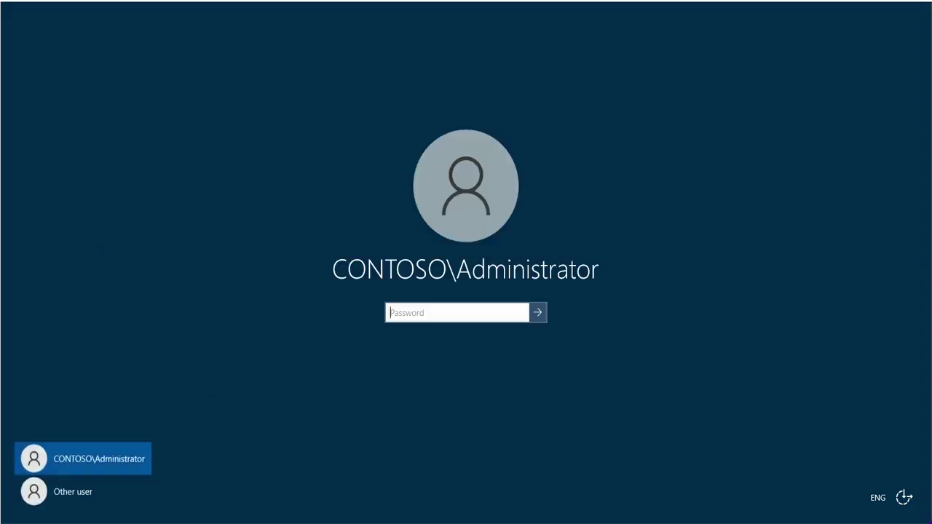
Sign in to the Entra admin center with the account password, refresh All devices, then minimize the console.
{"action": "type", "text": "Pa55w.rd"}
{"action": "key", "text": "Return"}
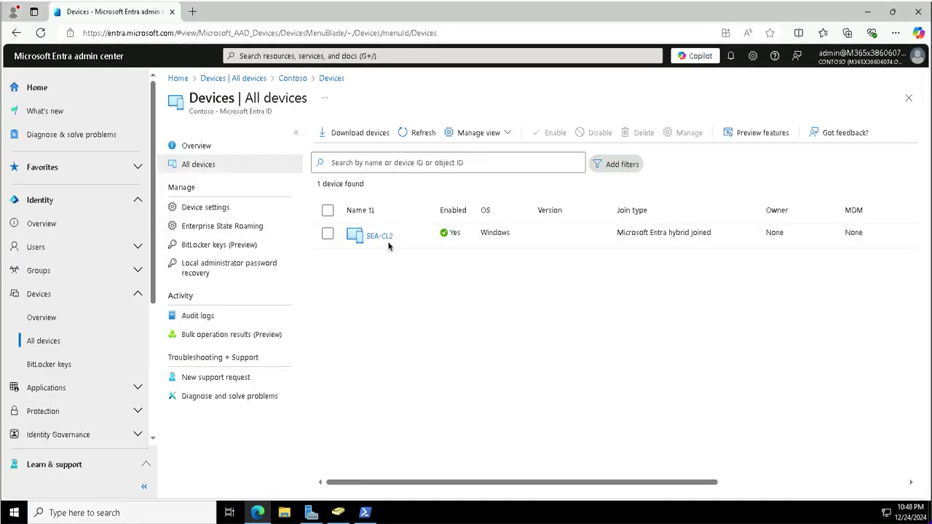
{"action": "left_click", "coordinate": [420, 135]}
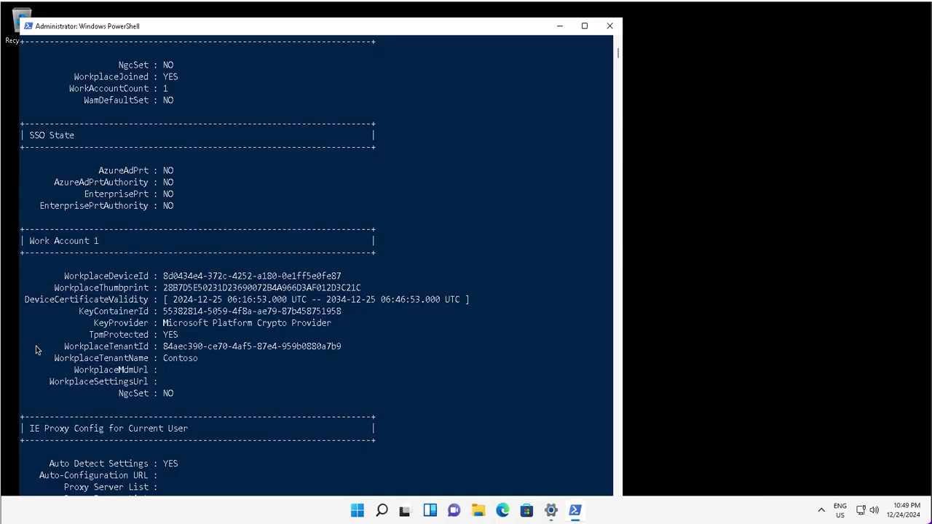
{"action": "scroll", "coordinate": [198, 300], "scroll_direction": "up", "scroll_amount": 2}
{"action": "scroll", "coordinate": [198, 300], "scroll_direction": "up", "scroll_amount": 4}
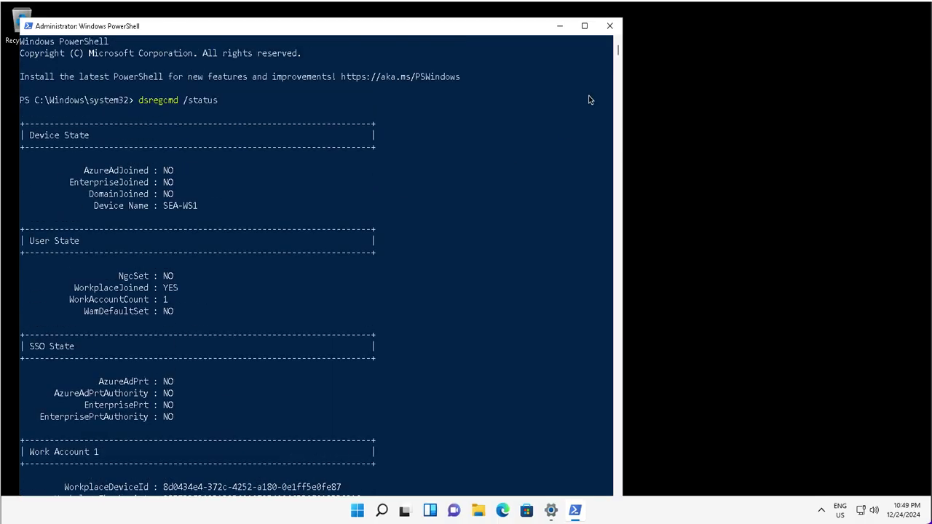
{"action": "left_click", "coordinate": [559, 27]}
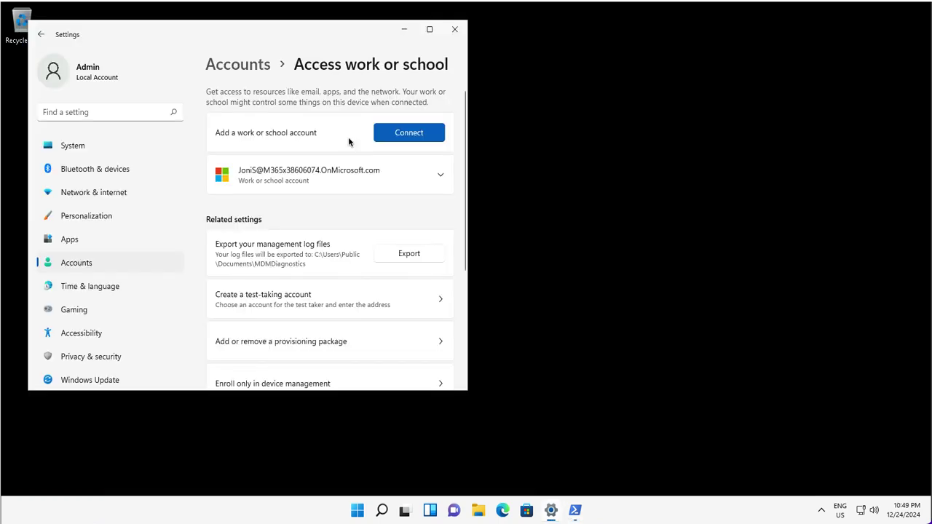
Disconnect the work account under Access work or school, confirming with Yes, then bring PowerShell back.
{"action": "left_click", "coordinate": [321, 180]}
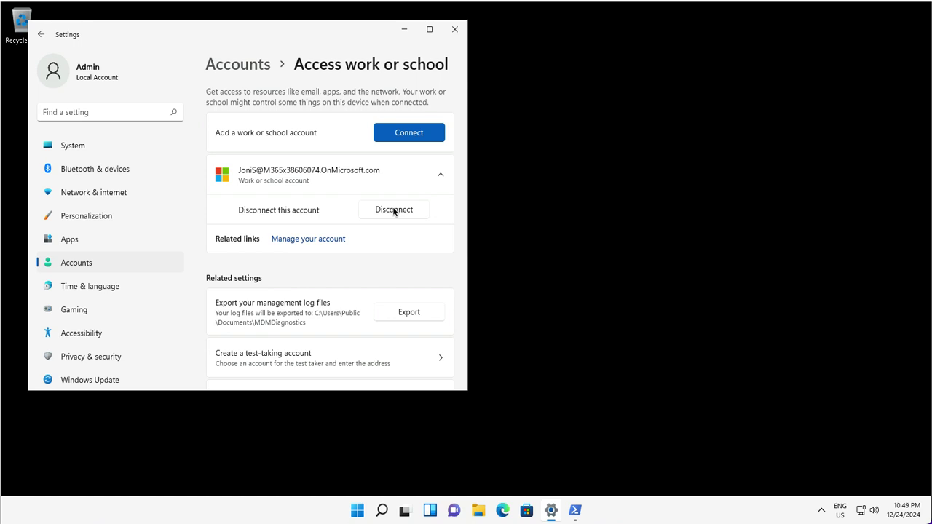
{"action": "left_click", "coordinate": [393, 209]}
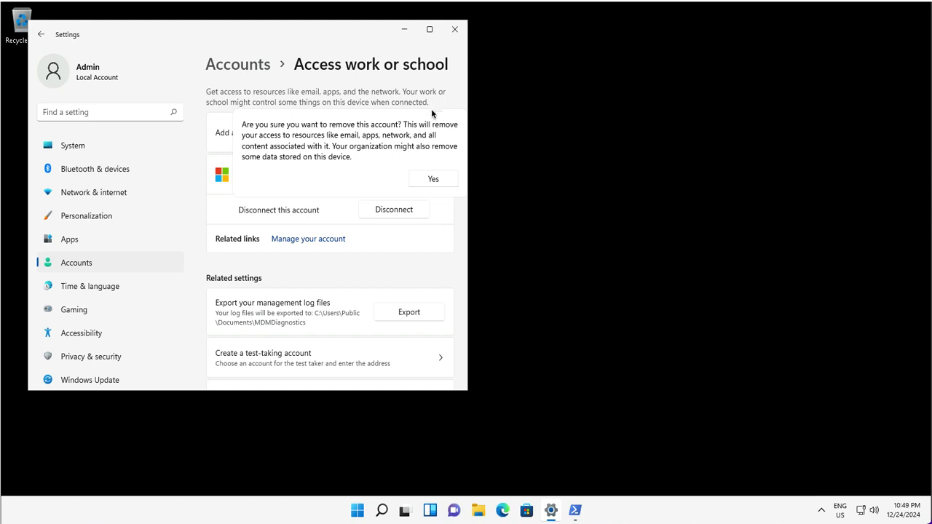
{"action": "left_click", "coordinate": [432, 179]}
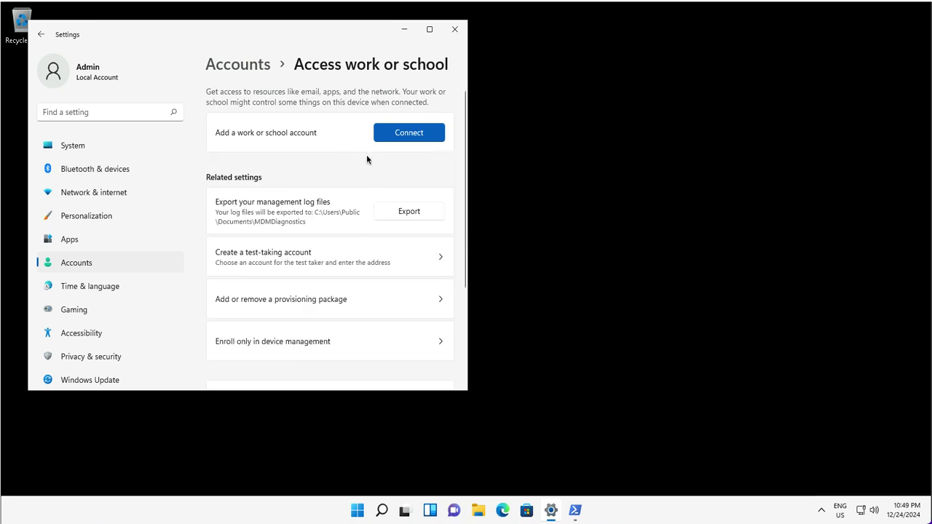
{"action": "left_click", "coordinate": [572, 512]}
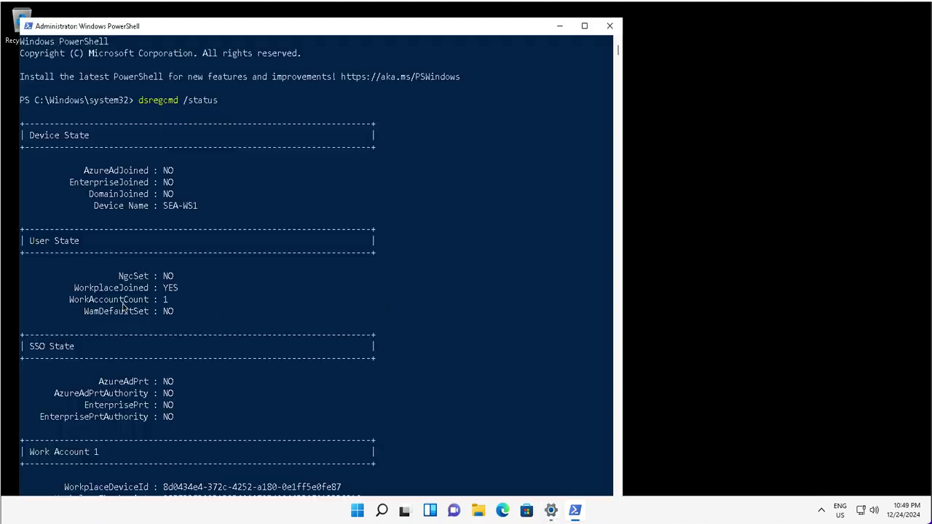
Paste and rerun dsregcmd /status, checking User State shows WorkplaceJoined NO with no work account.
{"action": "scroll", "coordinate": [191, 394], "scroll_direction": "down", "scroll_amount": 20}
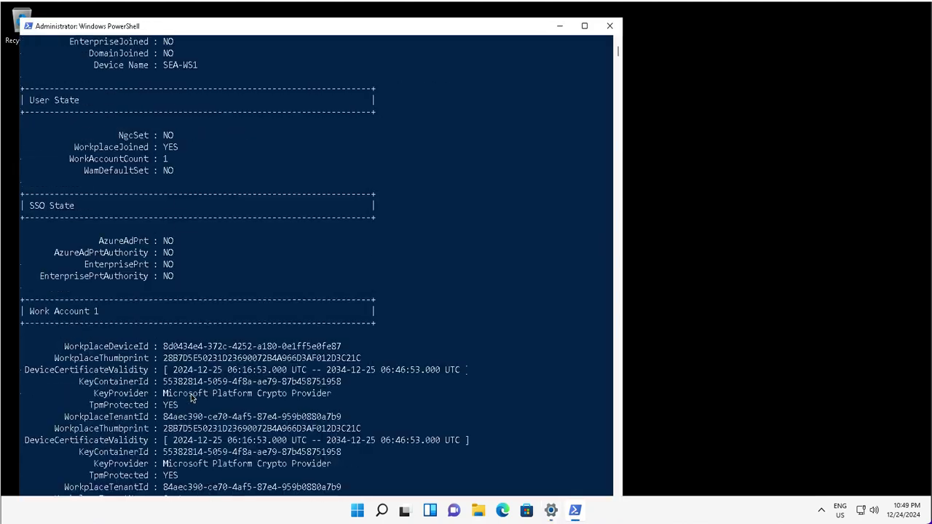
{"action": "scroll", "coordinate": [190, 398], "scroll_direction": "down", "scroll_amount": 1}
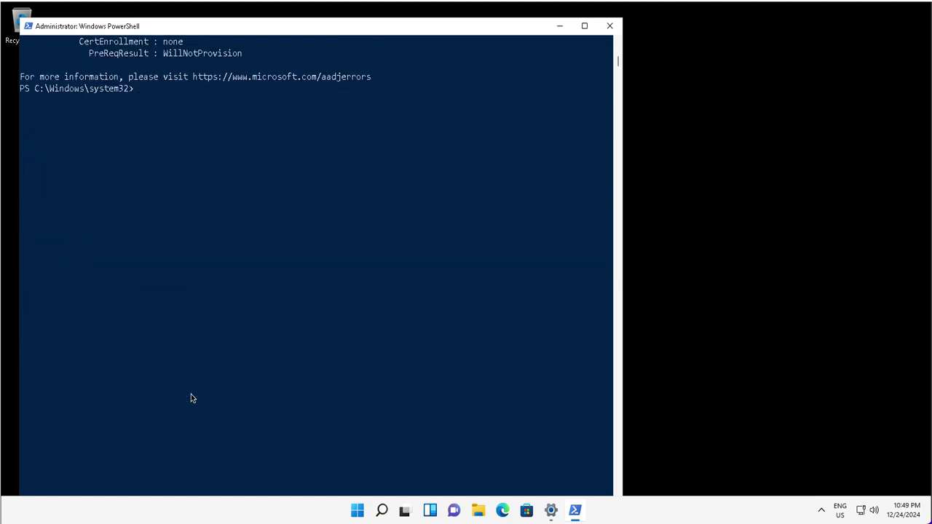
{"action": "right_click", "coordinate": [191, 398]}
{"action": "scroll", "coordinate": [190, 397], "scroll_direction": "up", "scroll_amount": 12}
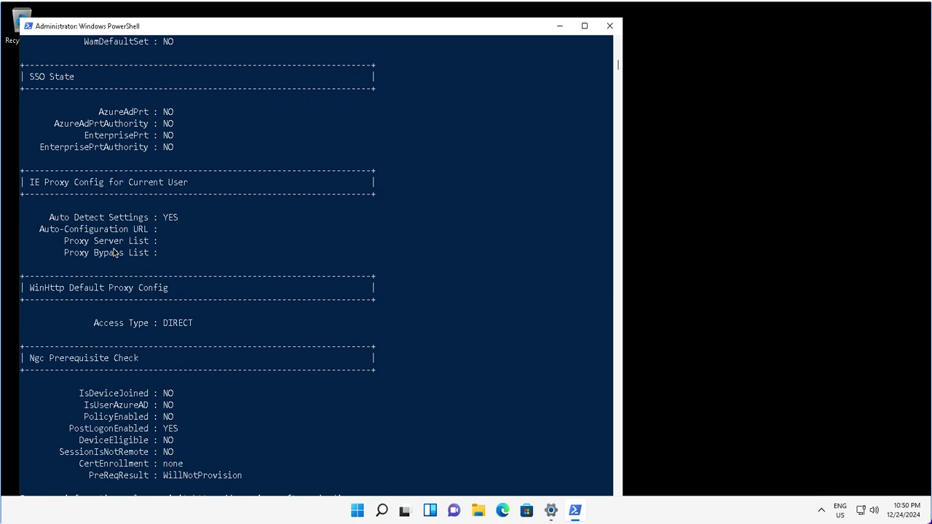
{"action": "scroll", "coordinate": [113, 252], "scroll_direction": "up", "scroll_amount": 9}
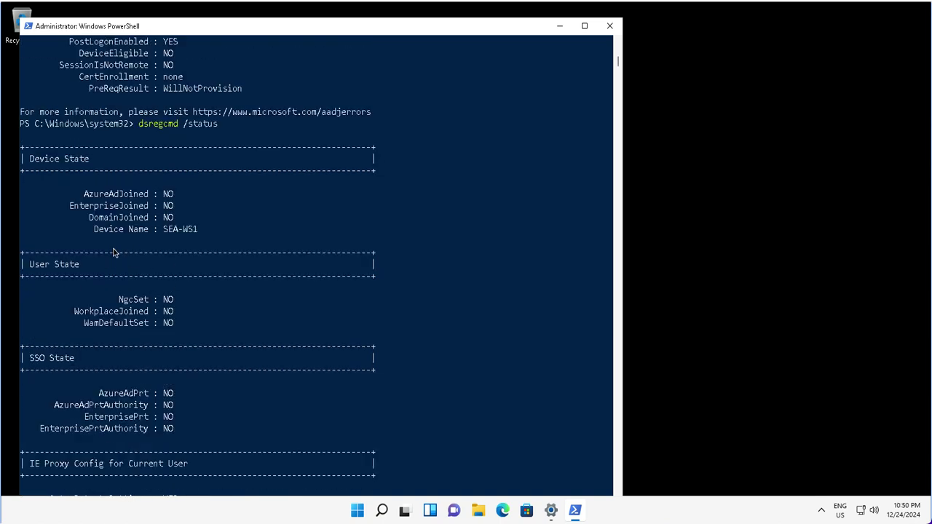